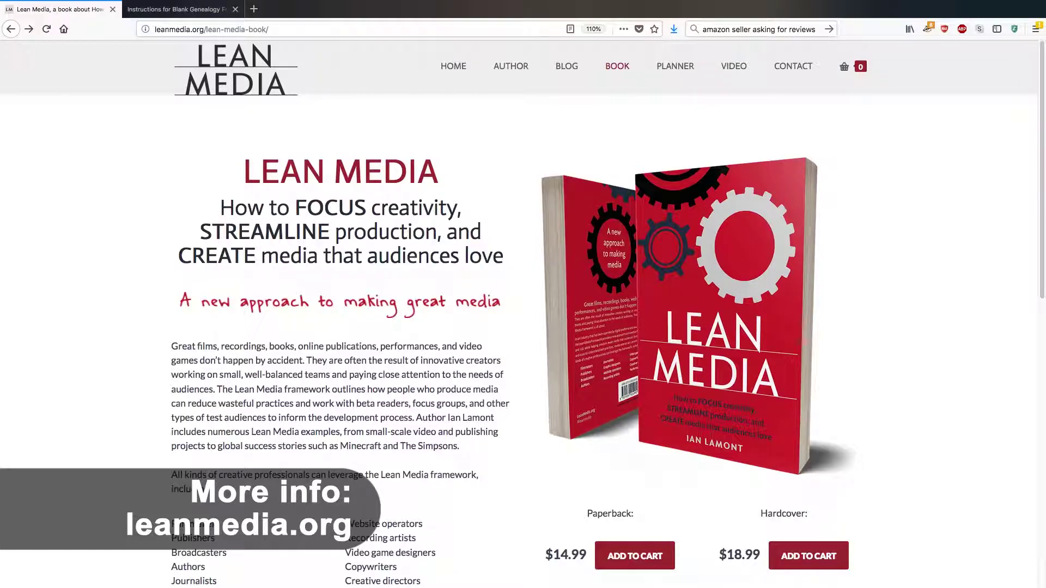
Switch to the browser window with Amazon Seller Central and open the Manage Inventory page.
key("super+Tab")
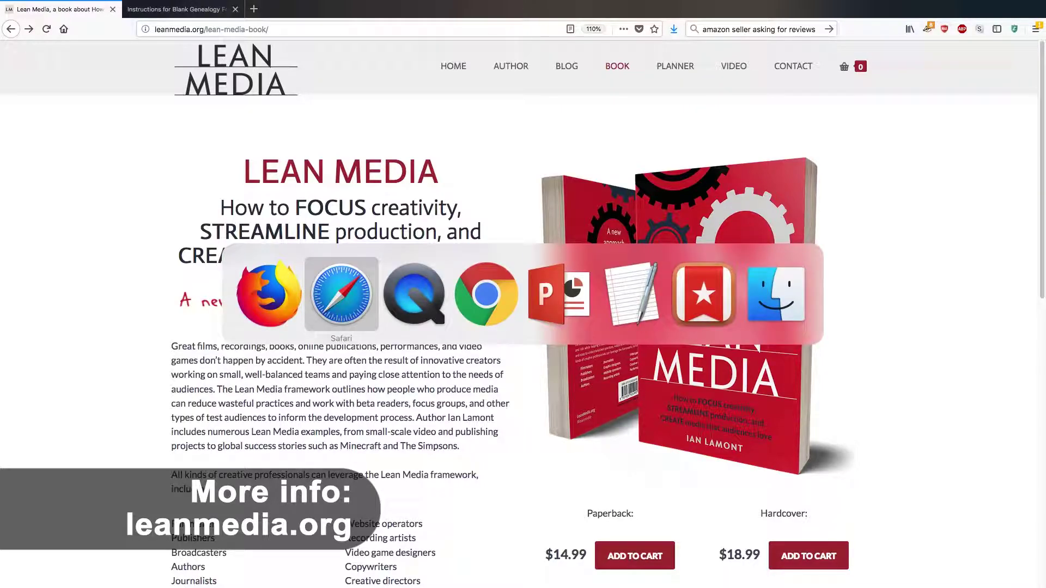
key("super+Tab")
key("super+Tab")
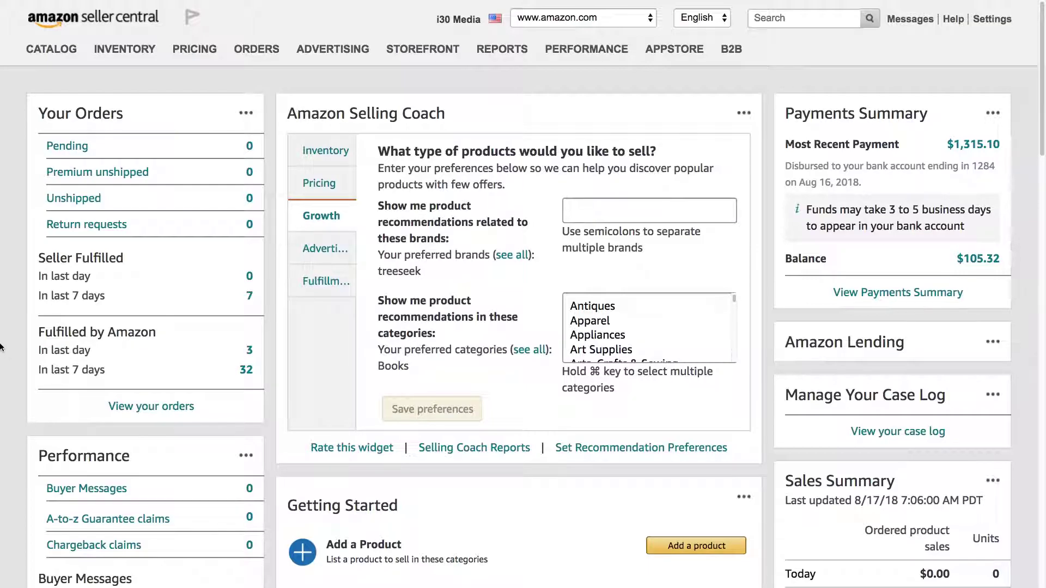
left_click(116, 49)
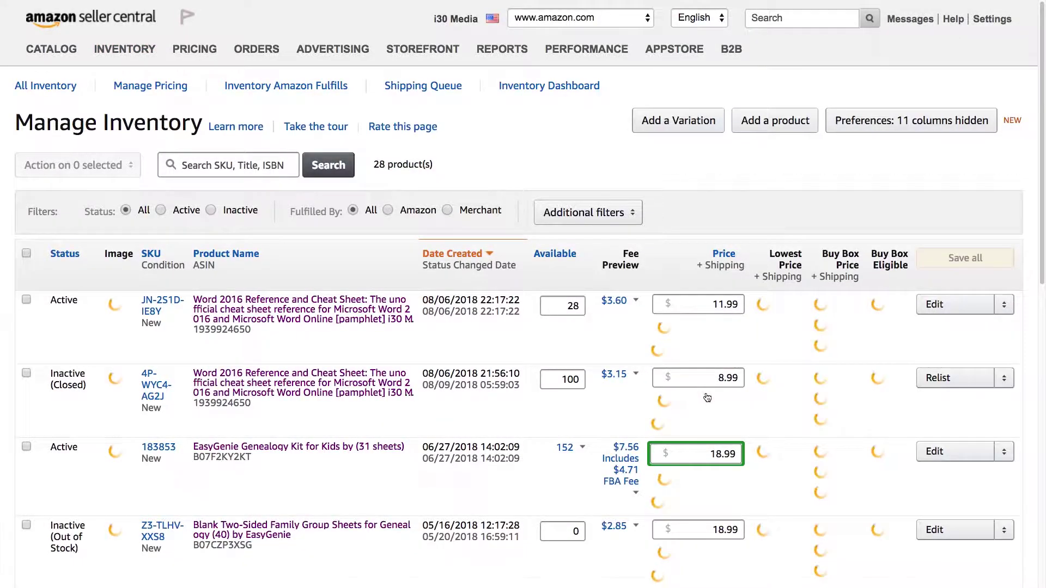
Set the available quantity of the active Word 2016 Reference and Cheat Sheet listing to 30 and save it.
scroll(589, 305, "down", 3)
scroll(589, 305, "down", 2)
scroll(589, 306, "up", 5)
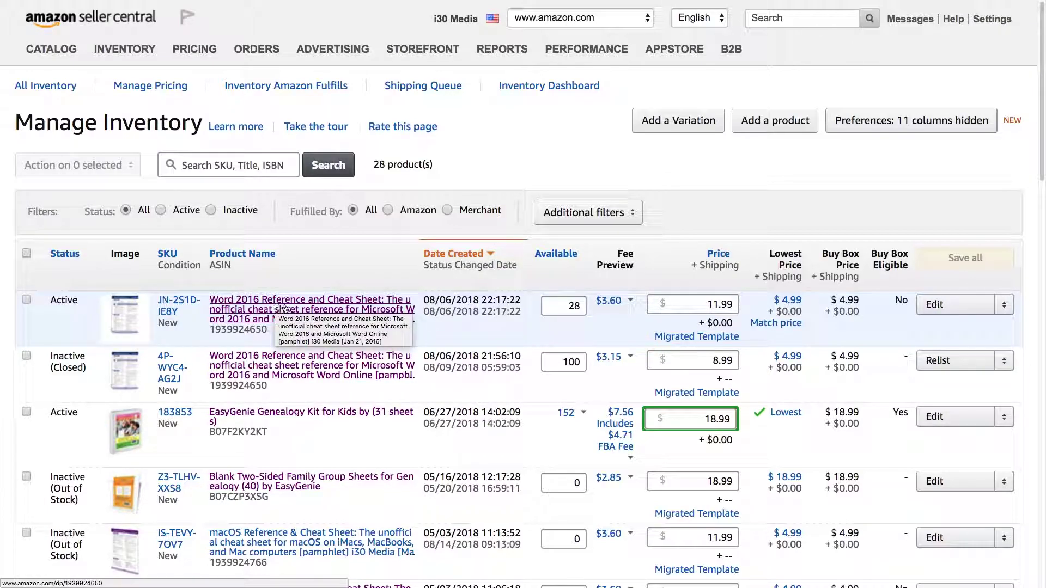
double_click(573, 307)
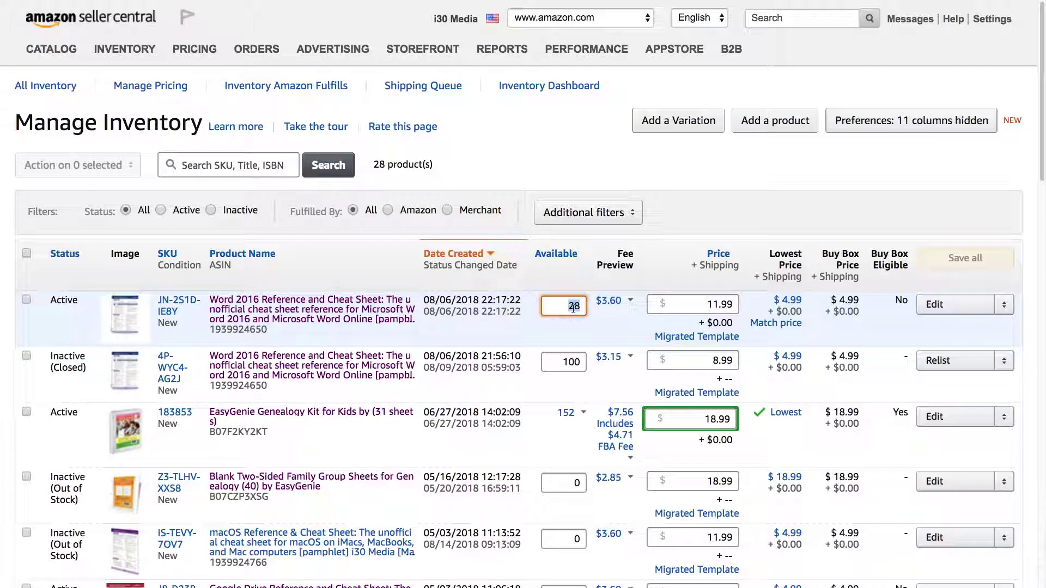
type("30")
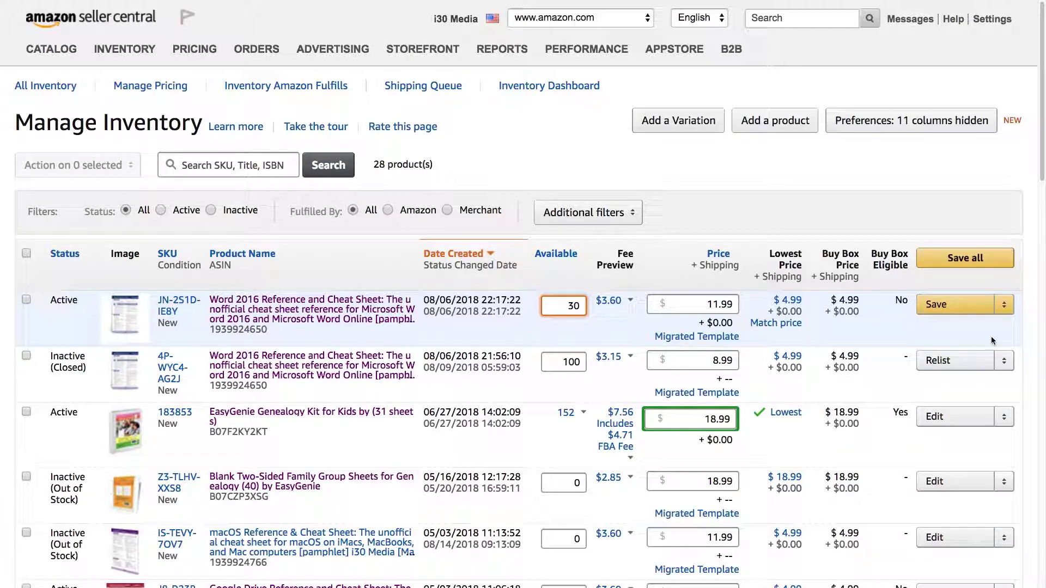
left_click(938, 306)
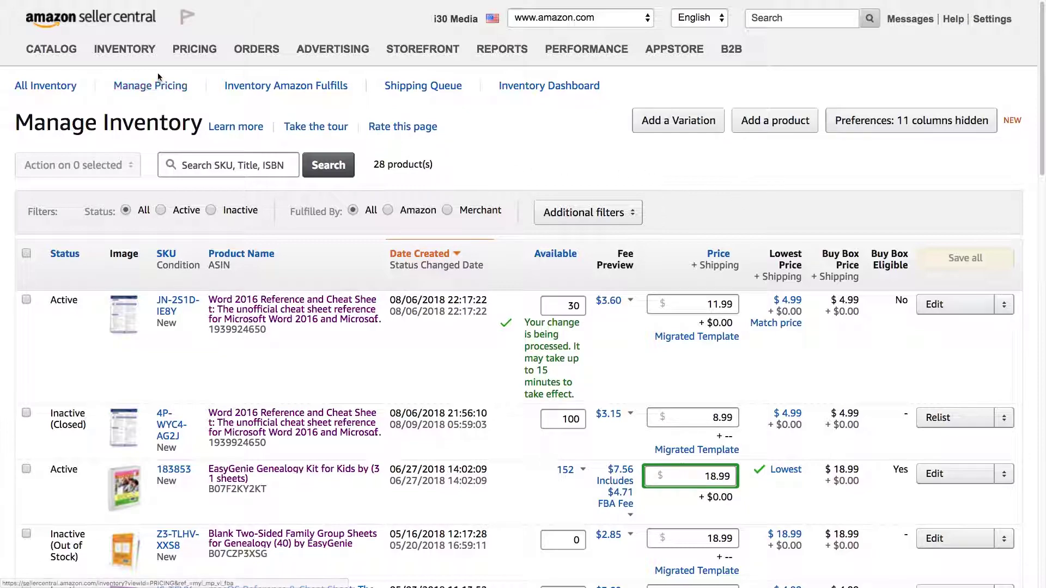
Open the Manage FBA Inventory page and look through the products fulfilled by Amazon.
mouse_move(146, 55)
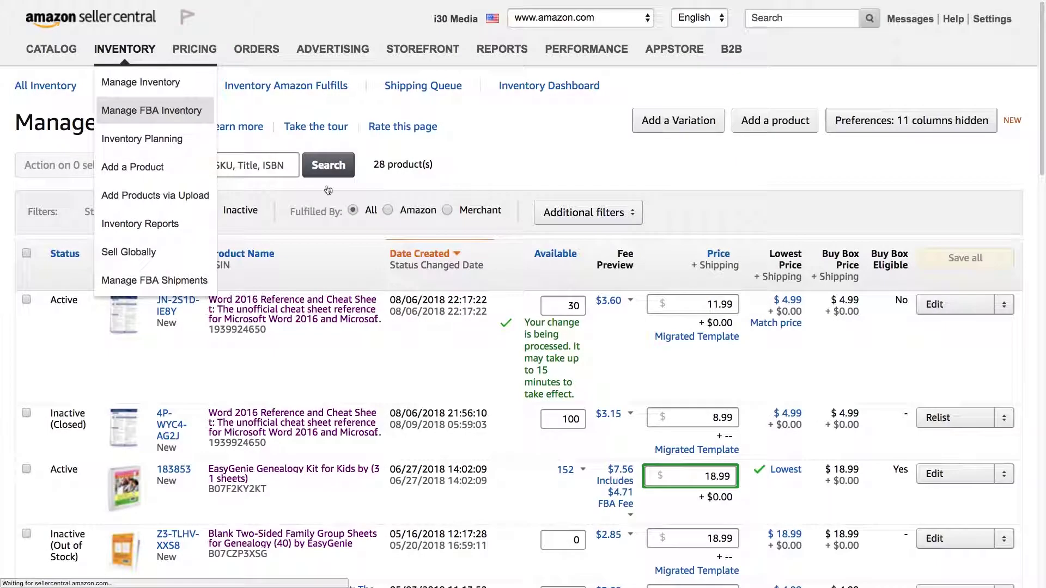
left_click(152, 111)
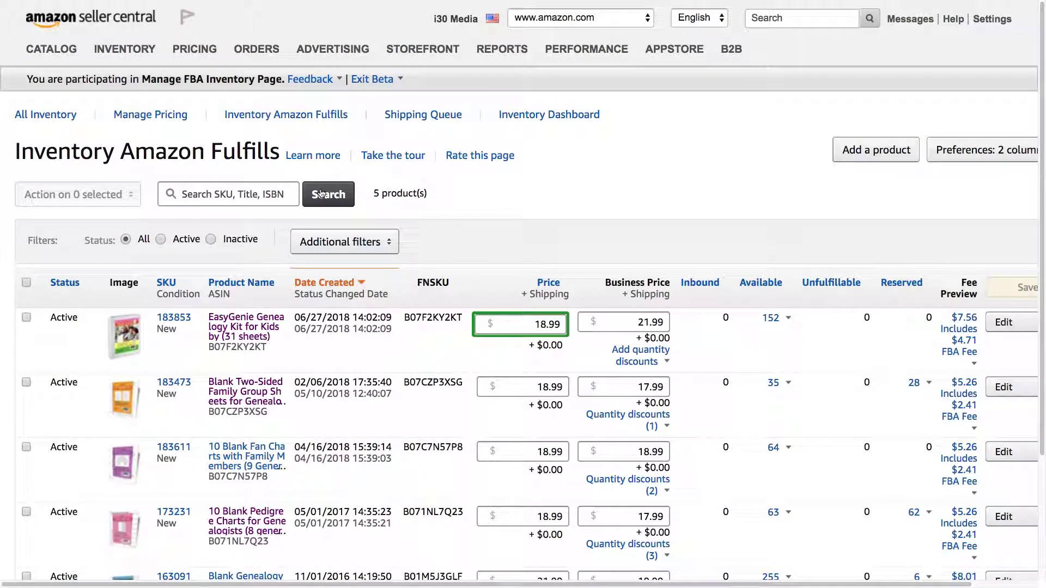
scroll(319, 192, "down", 2)
scroll(318, 192, "down", 2)
scroll(318, 192, "up", 4)
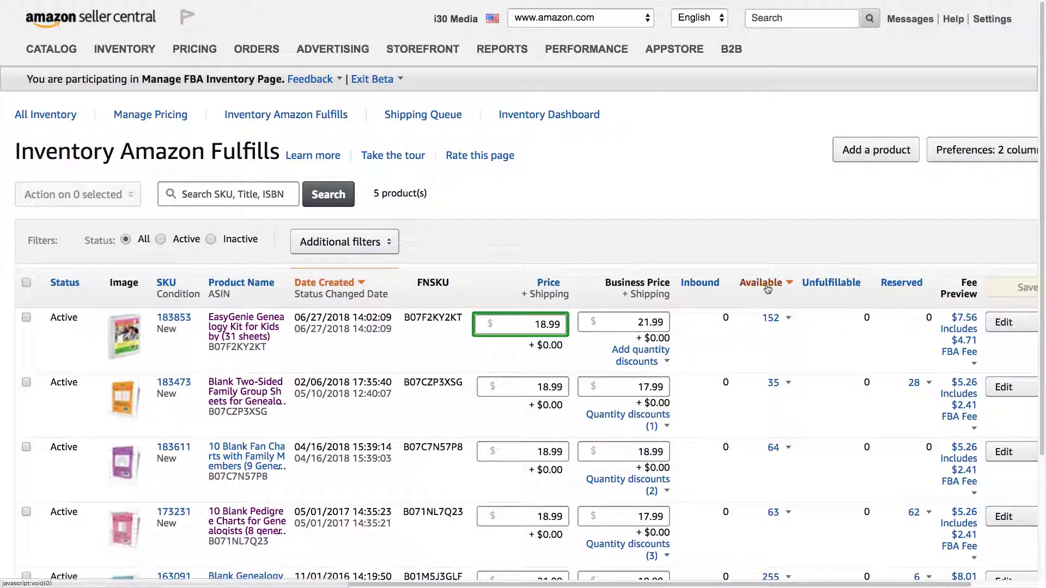
View the Amazon fulfilled quantity breakdowns for the EasyGenie Genealogy Kit for Kids and the 10 Blank Pedigree Charts.
left_click(789, 322)
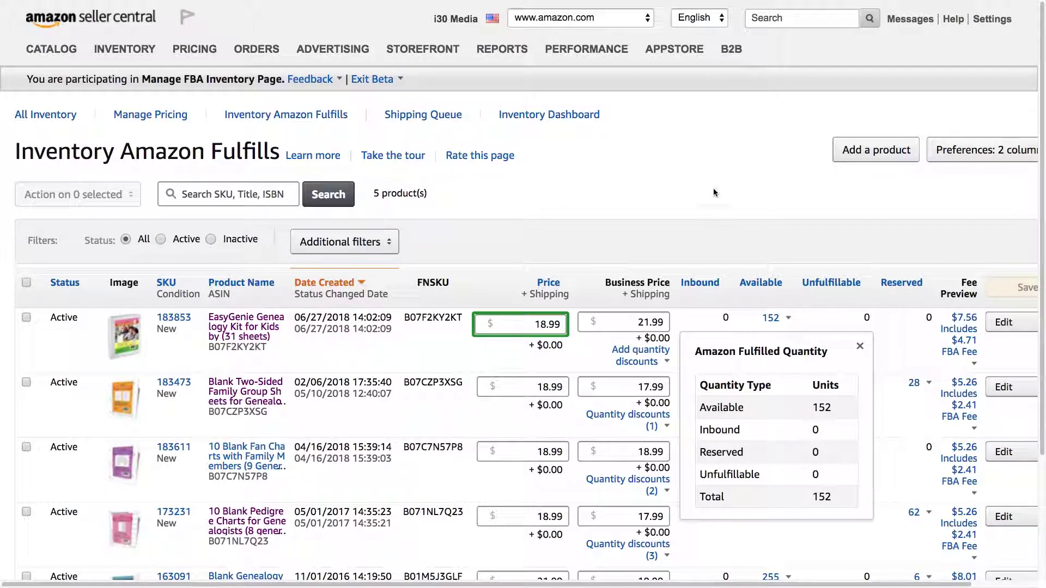
key("Escape")
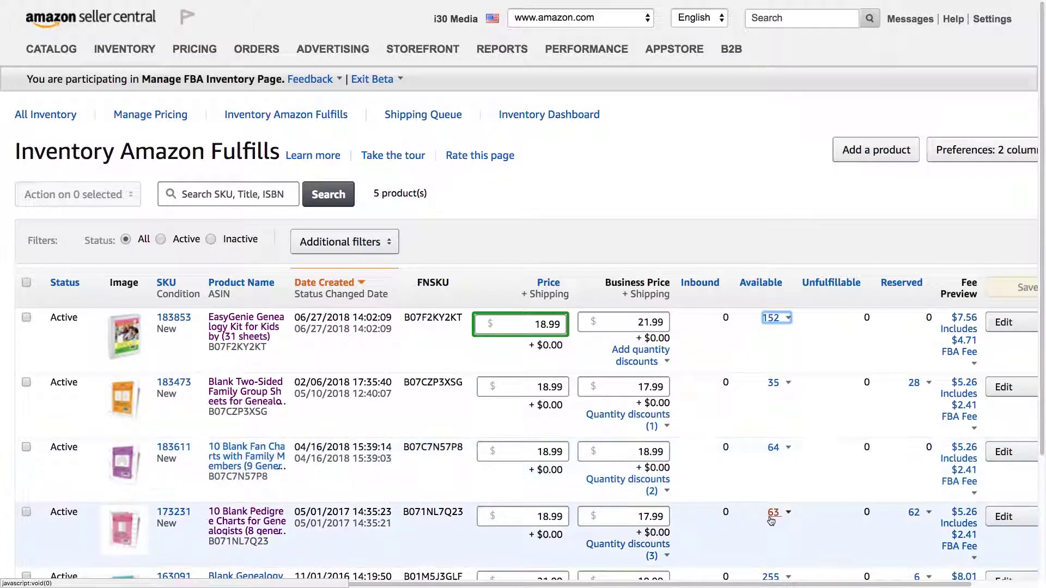
left_click(788, 512)
scroll(801, 471, "down", 3)
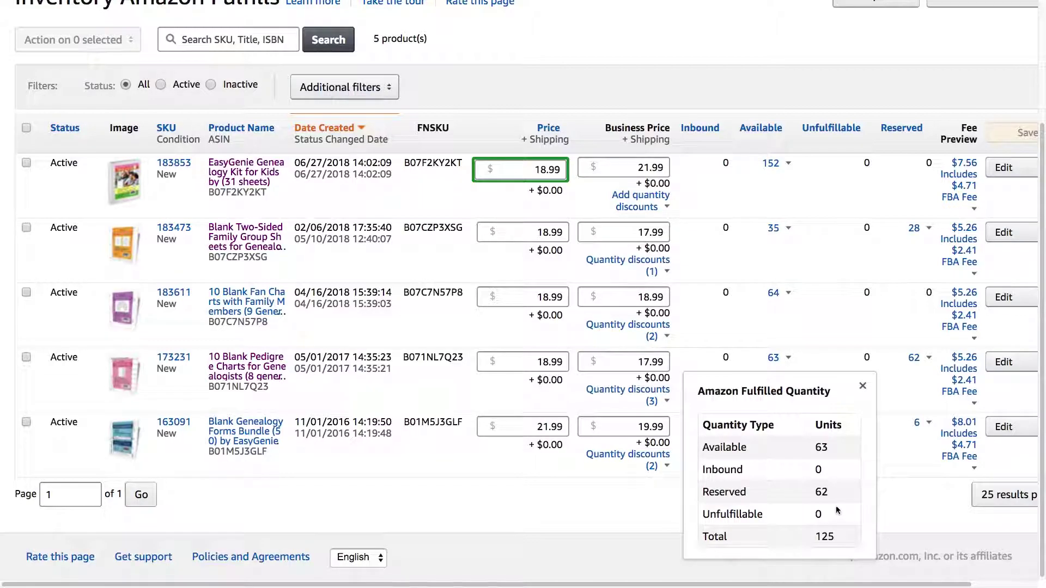
left_click(716, 51)
scroll(717, 55, "up", 3)
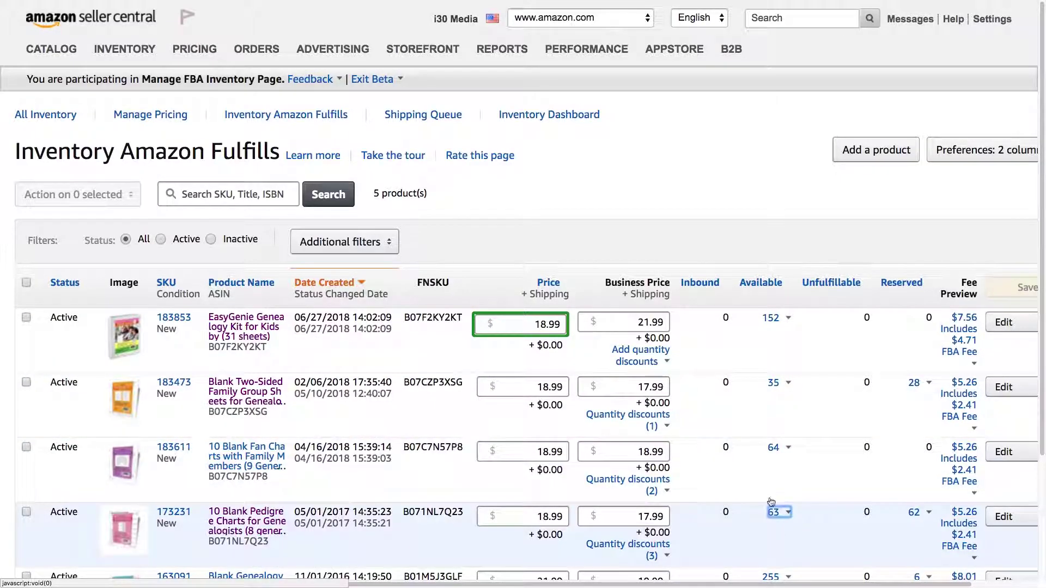
Open the Inventory Planning dashboard and look over its key inventory metrics.
mouse_move(135, 53)
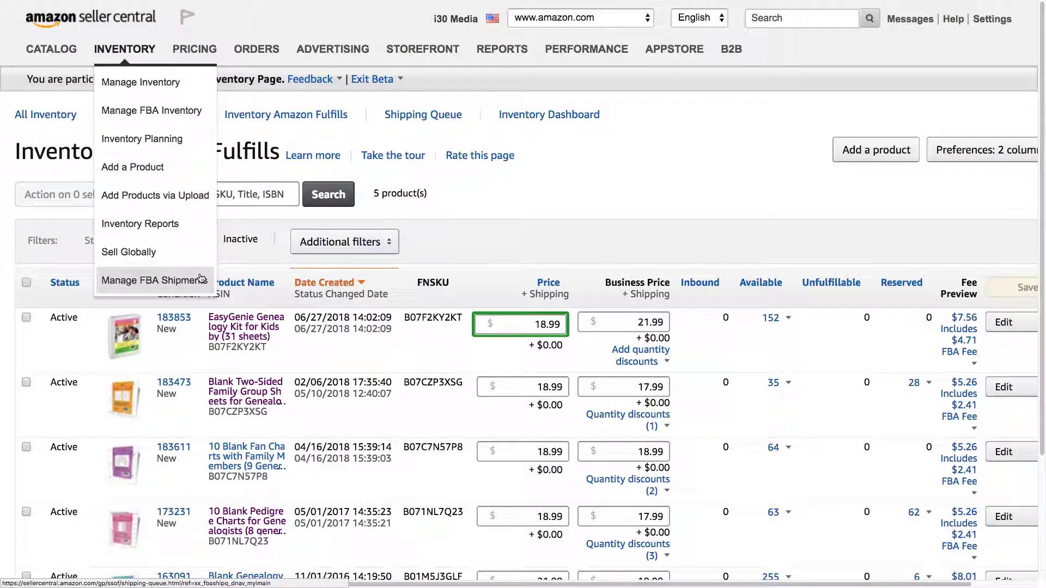
left_click(194, 143)
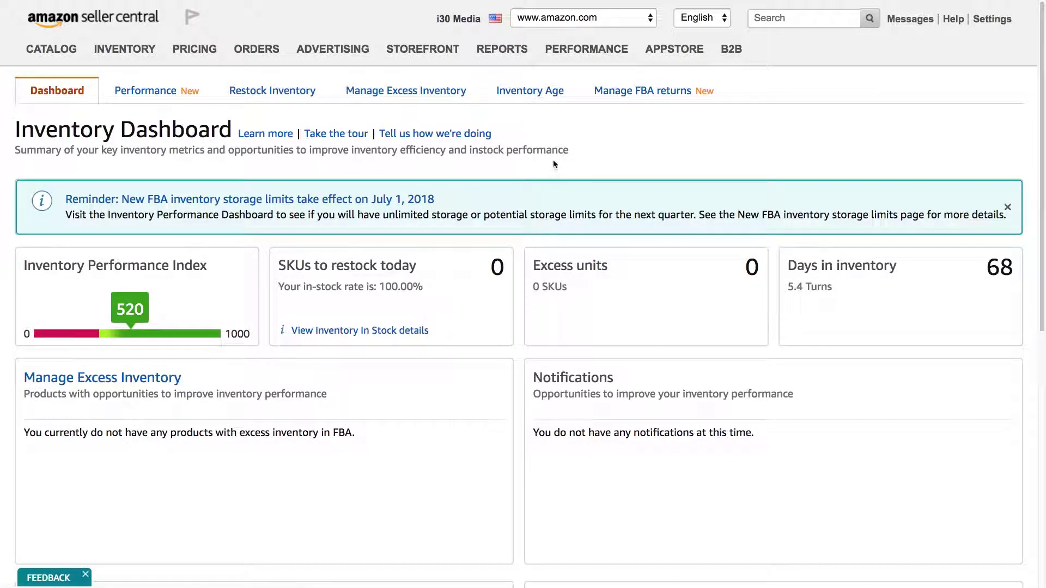
scroll(532, 156, "down", 3)
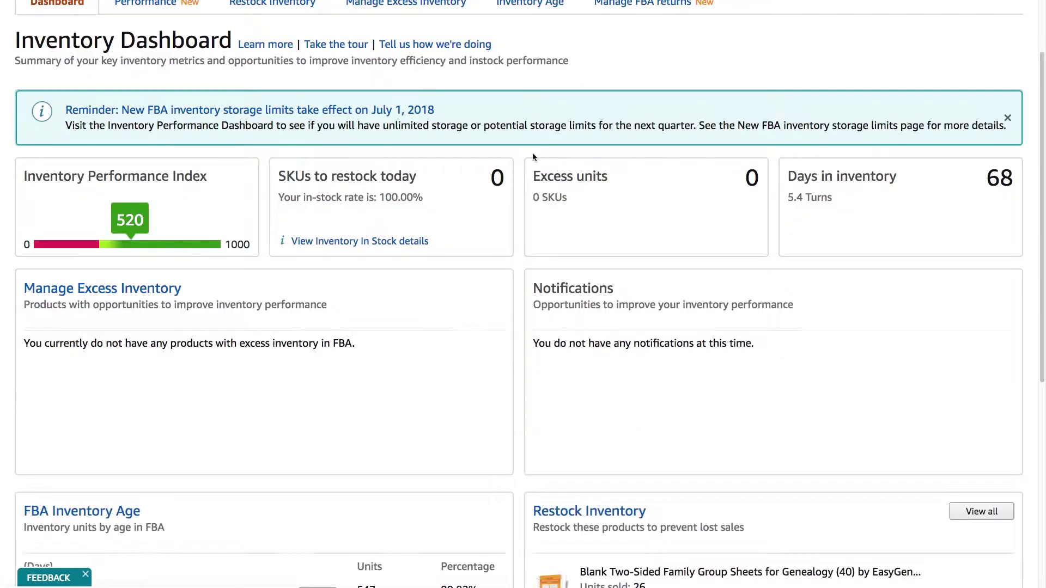
scroll(533, 155, "down", 5)
scroll(532, 153, "up", 8)
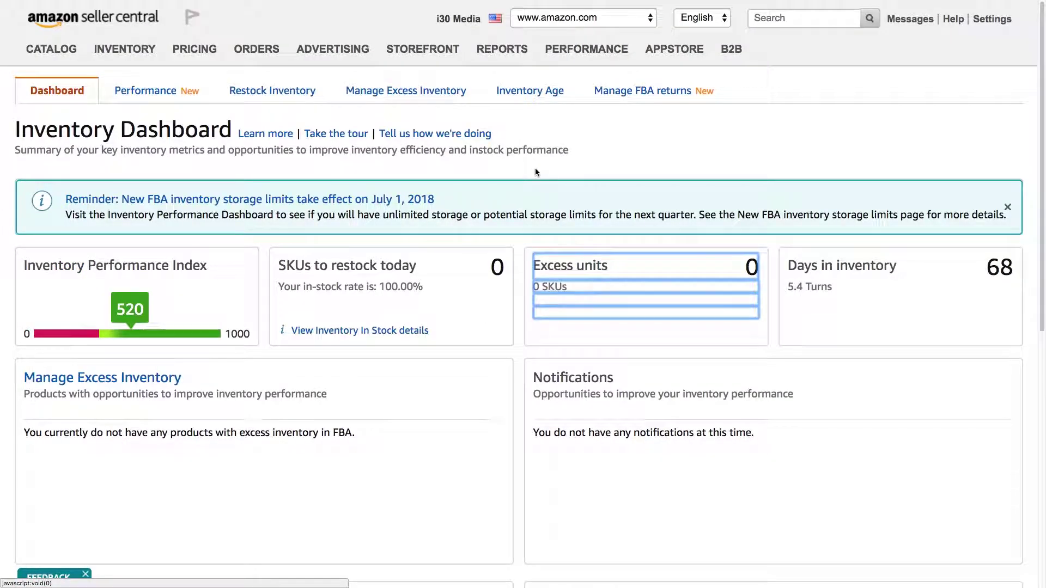
Examine the dashboard's Restock Inventory section for units sold, days of supply and recommended orders, reducing the page zoom.
scroll(536, 167, "down", 8)
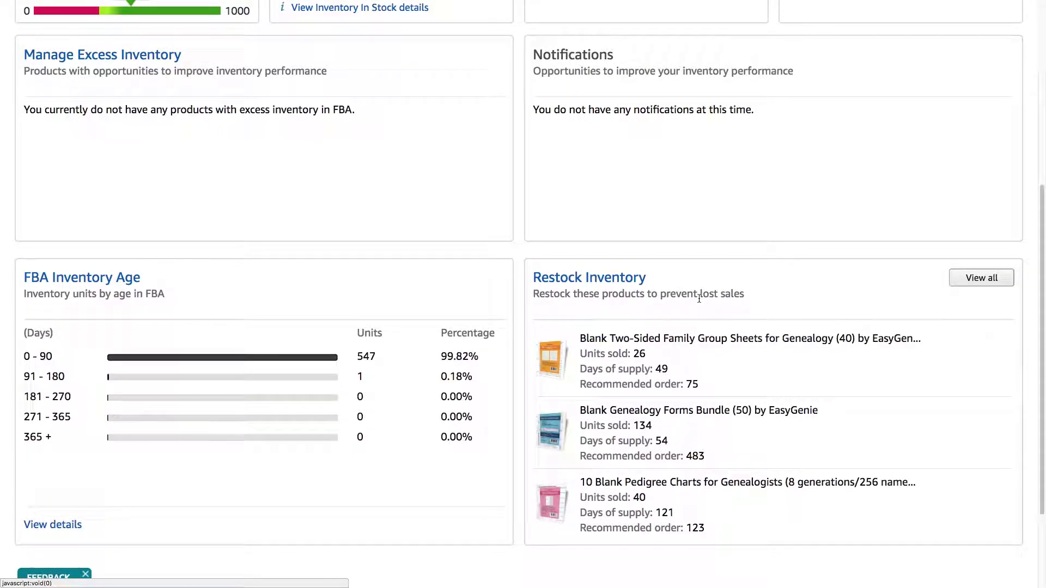
scroll(829, 384, "up", 6)
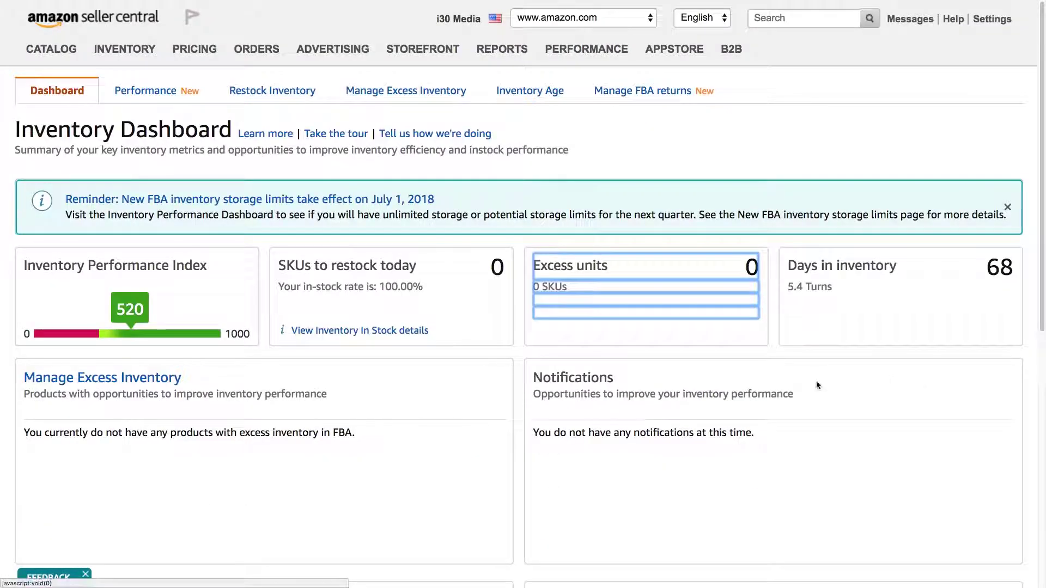
scroll(854, 368, "down", 6)
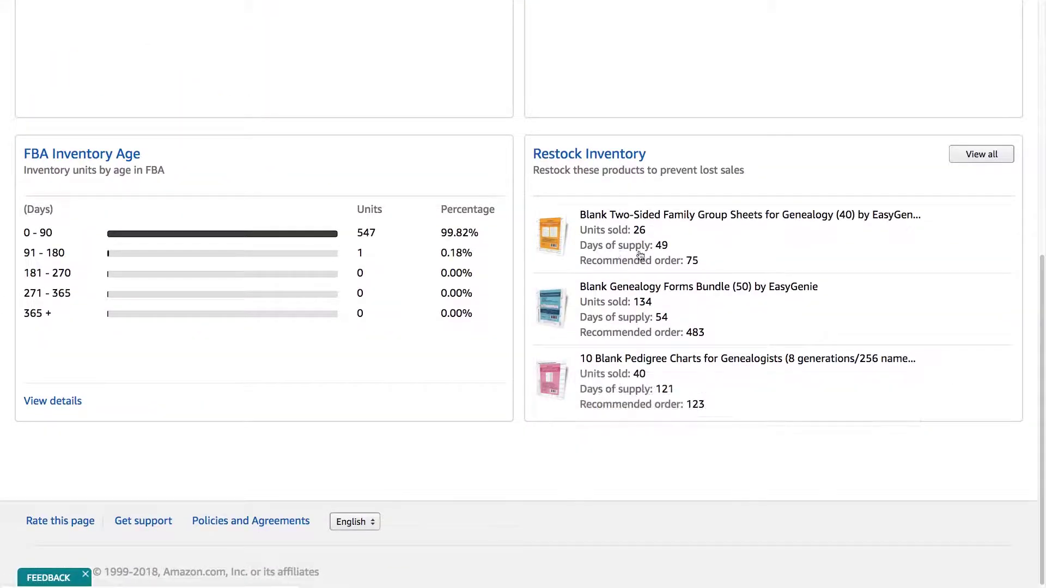
scroll(632, 256, "up", 6)
scroll(736, 284, "down", 5)
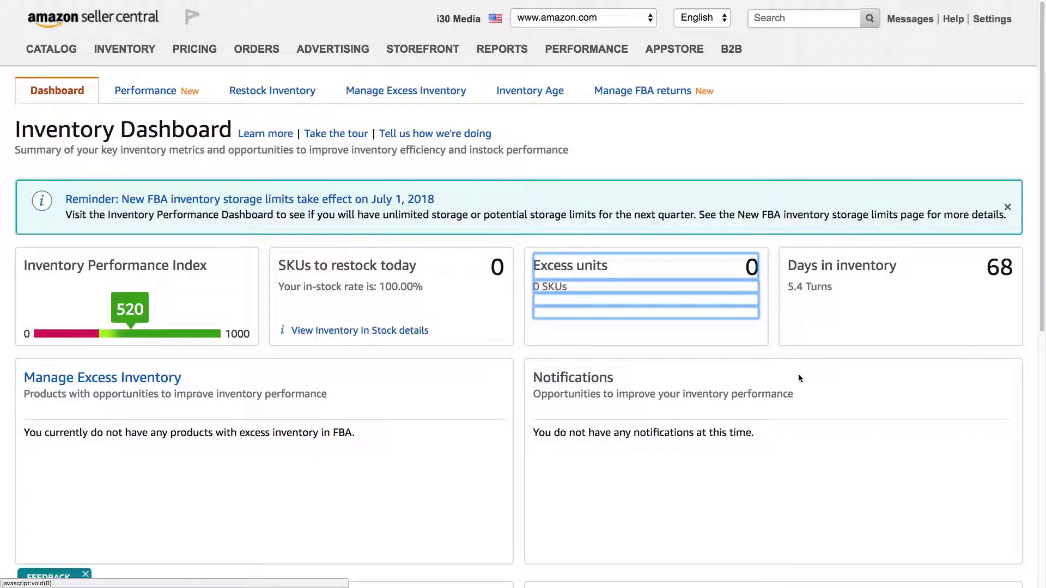
key("ctrl+minus")
key("ctrl+minus")
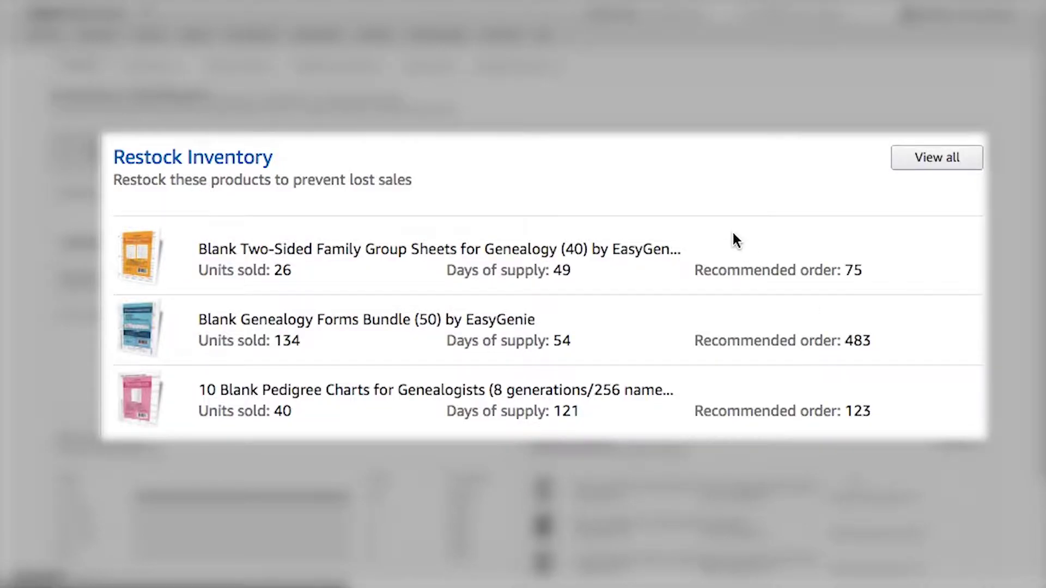
scroll(735, 239, "down", 5)
scroll(736, 240, "up", 5)
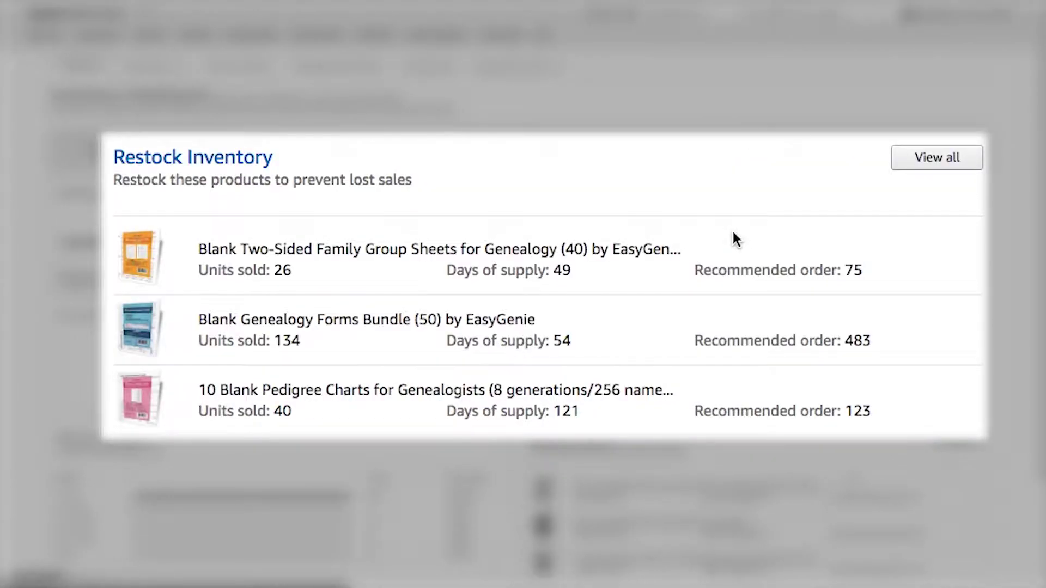
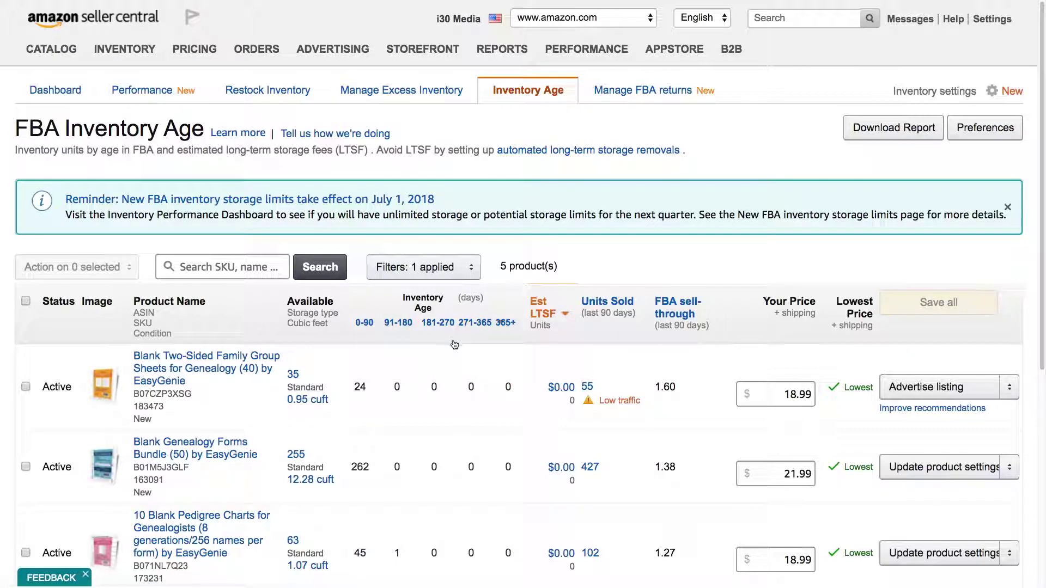
Review the inventory age brackets on the FBA Inventory Age page and highlight the 10 Blank Pedigree Charts product name.
scroll(455, 343, "down", 3)
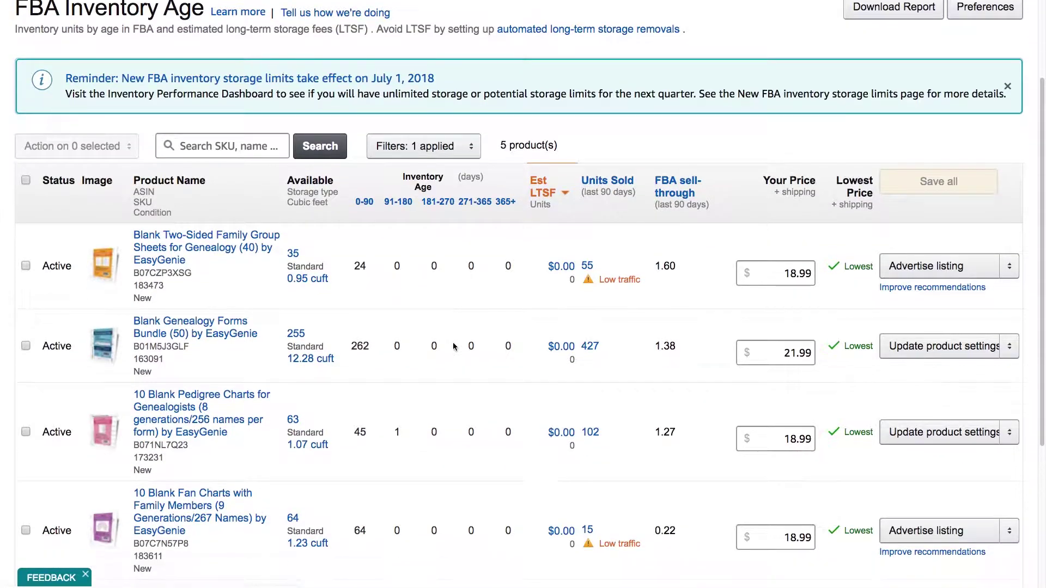
scroll(453, 346, "down", 2)
scroll(453, 347, "down", 2)
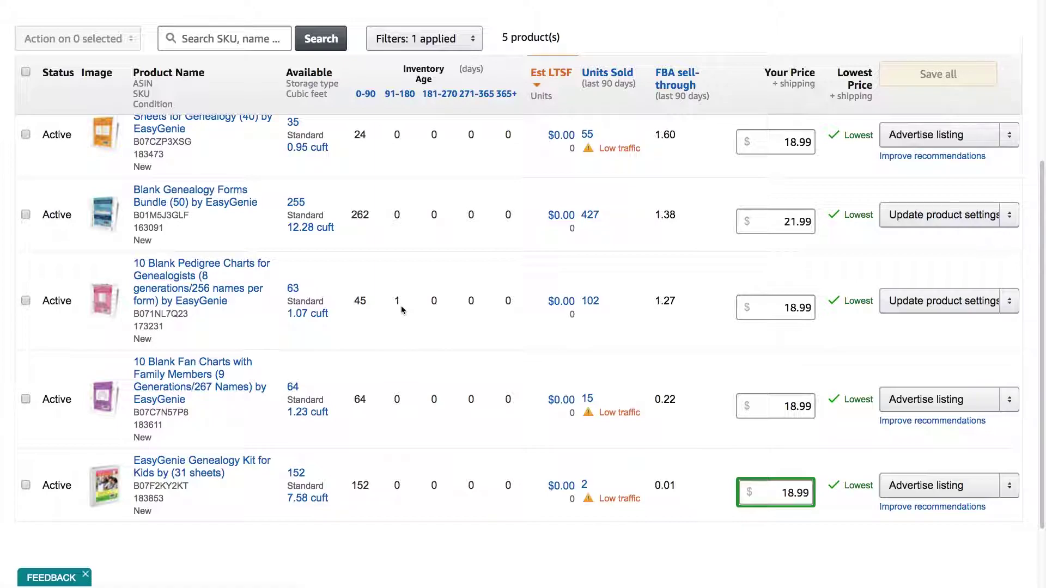
triple_click(178, 306)
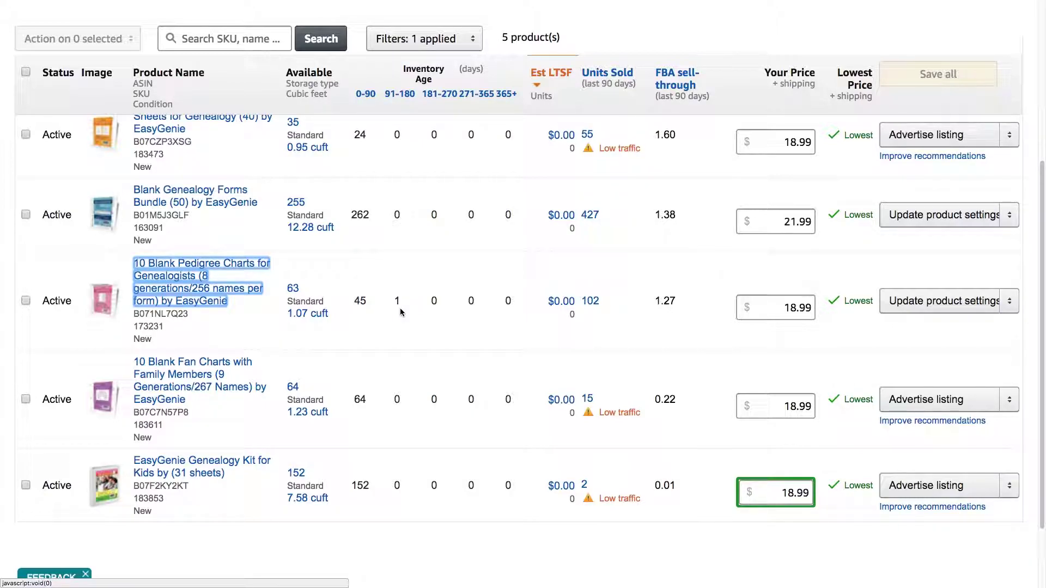
Check the cubic feet of storage used by the Blank Genealogy Forms Bundle and the EasyGenie Genealogy Kit for Kids.
scroll(400, 308, "up", 2)
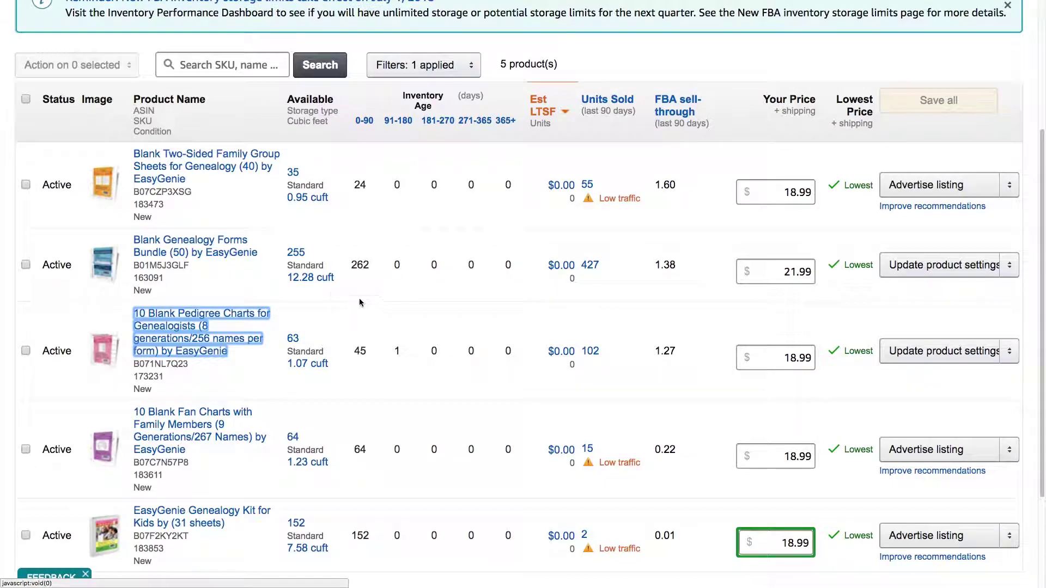
left_click(326, 282)
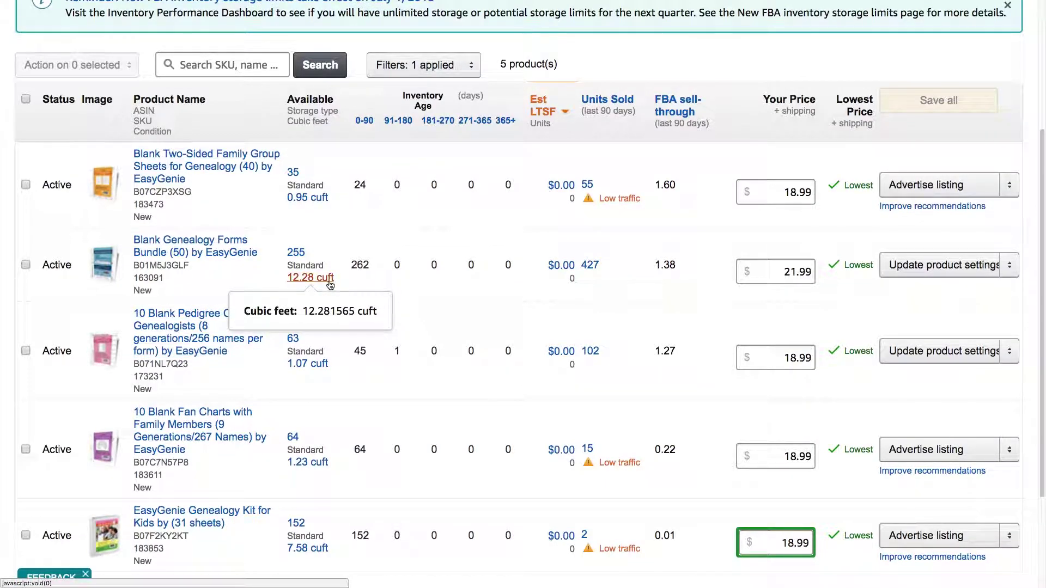
left_click(308, 549)
left_click(321, 553)
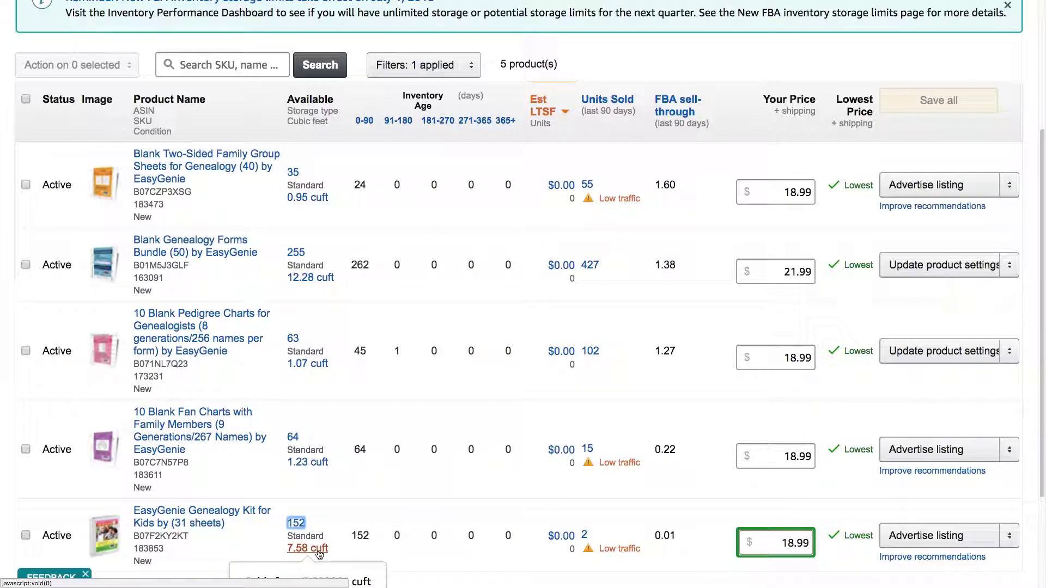
View the units sold by period for the Blank Genealogy Forms Bundle and the Blank Two-Sided Family Group Sheets.
scroll(397, 432, "up", 3)
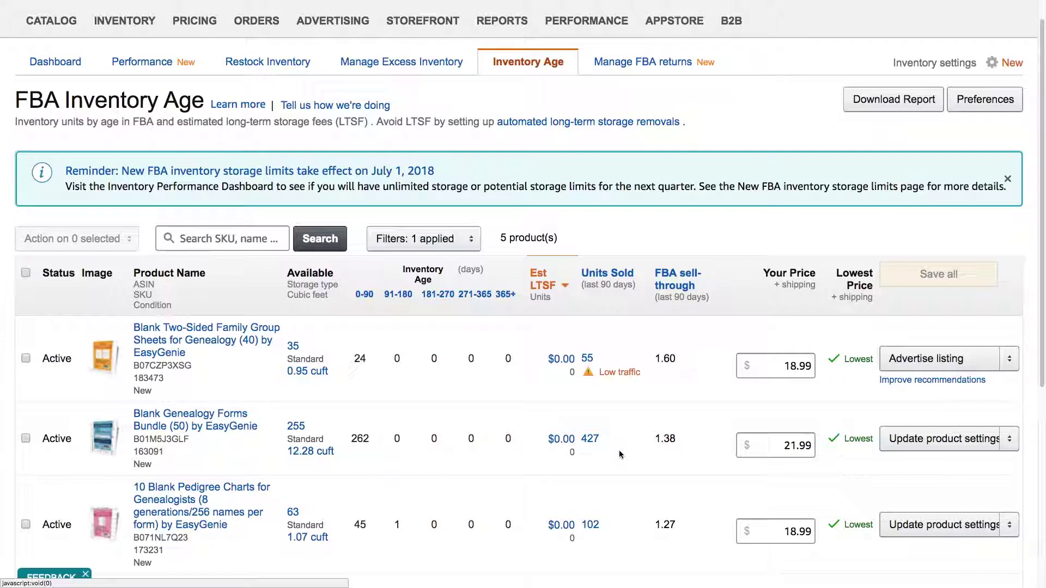
mouse_move(594, 442)
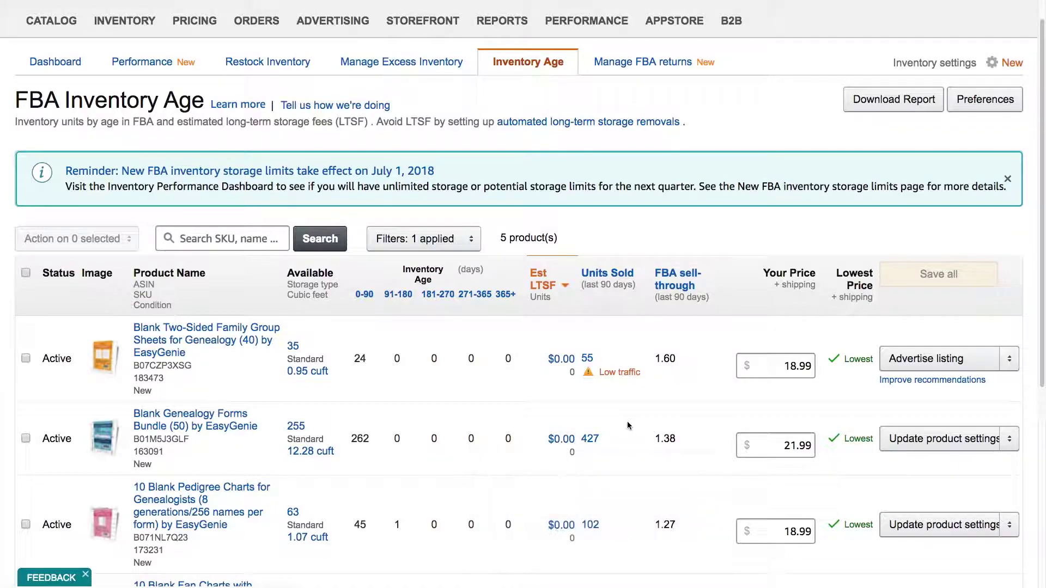
scroll(628, 425, "down", 3)
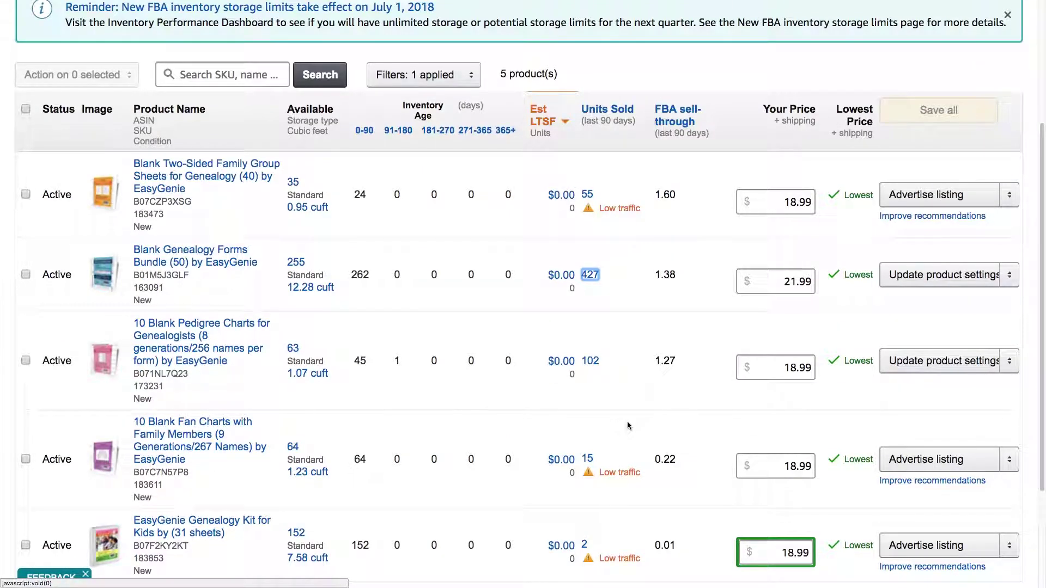
scroll(627, 421, "up", 1)
mouse_move(590, 223)
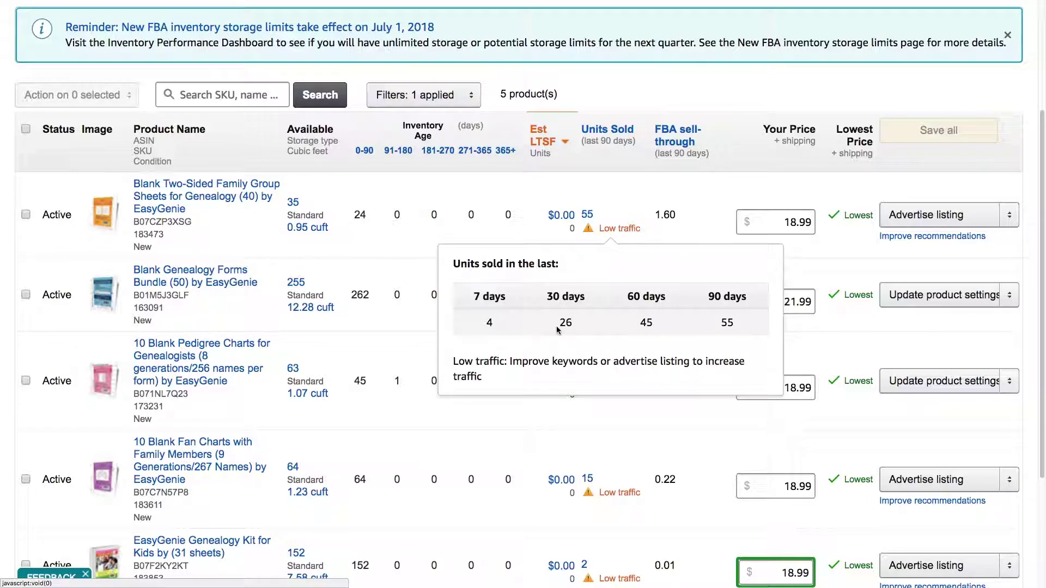
Reopen the units-sold breakdown for the Blank Two-Sided Family Group Sheets and highlight its 30-day figure and 90-day total.
left_click(587, 215)
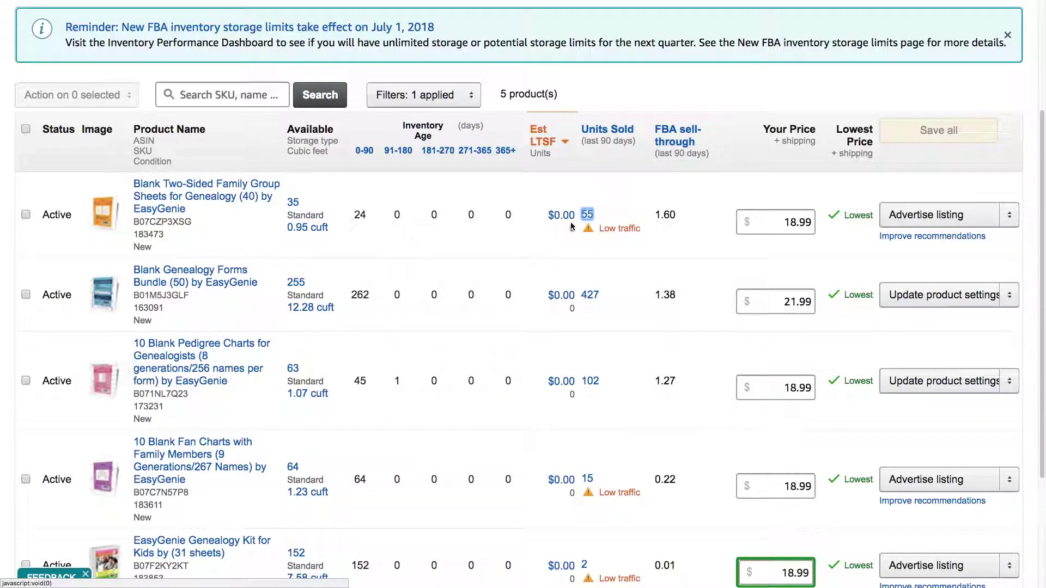
left_click(586, 214)
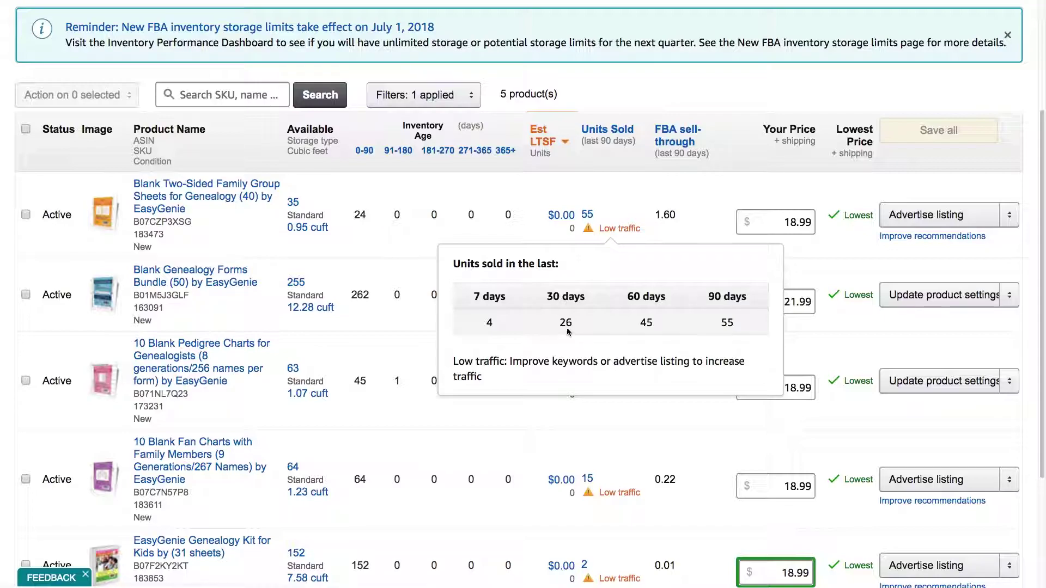
left_click_drag(562, 324, 571, 323)
double_click(588, 214)
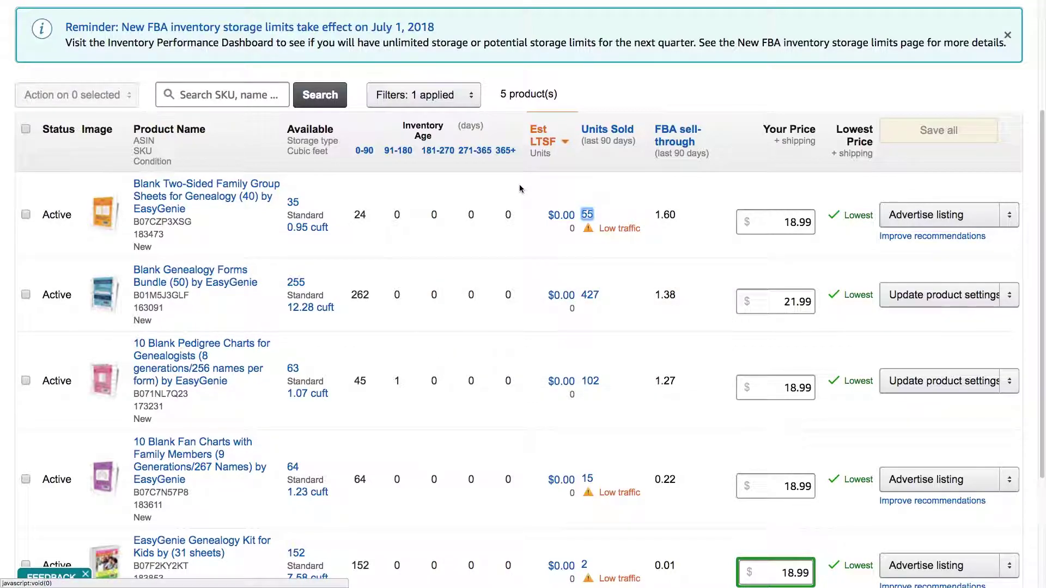
Check the 90-day units sold in the Blank Genealogy Forms Bundle's sales breakdown, and switch to the Firefox window showing the Lean Media book page.
scroll(521, 188, "up", 3)
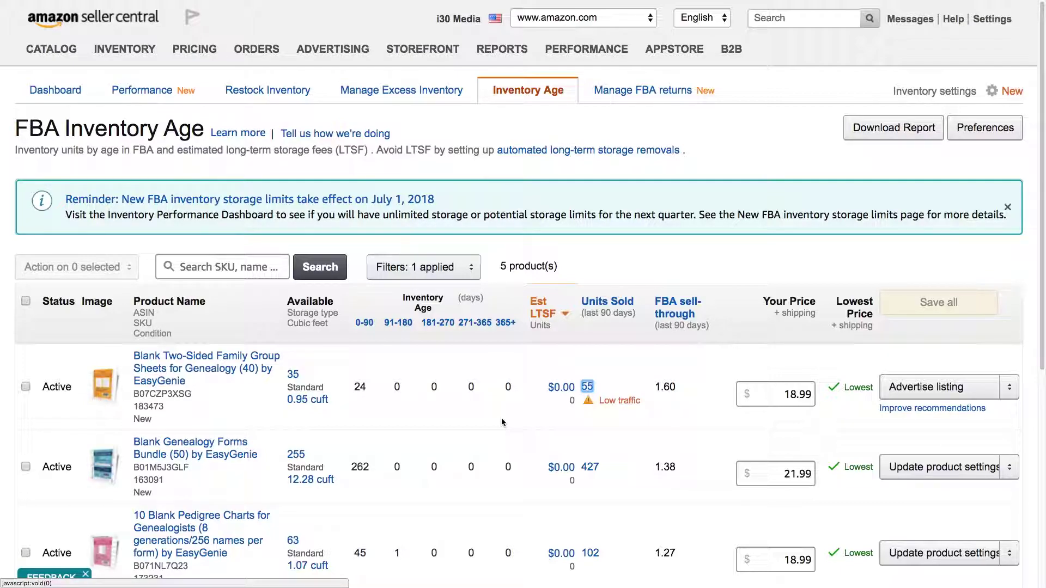
left_click(591, 467)
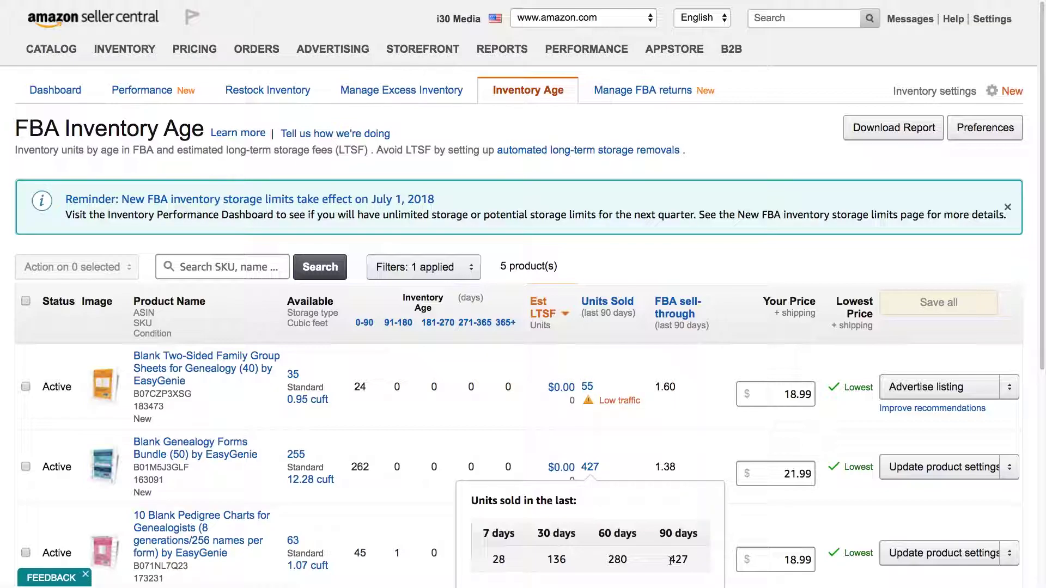
left_click_drag(680, 561, 687, 560)
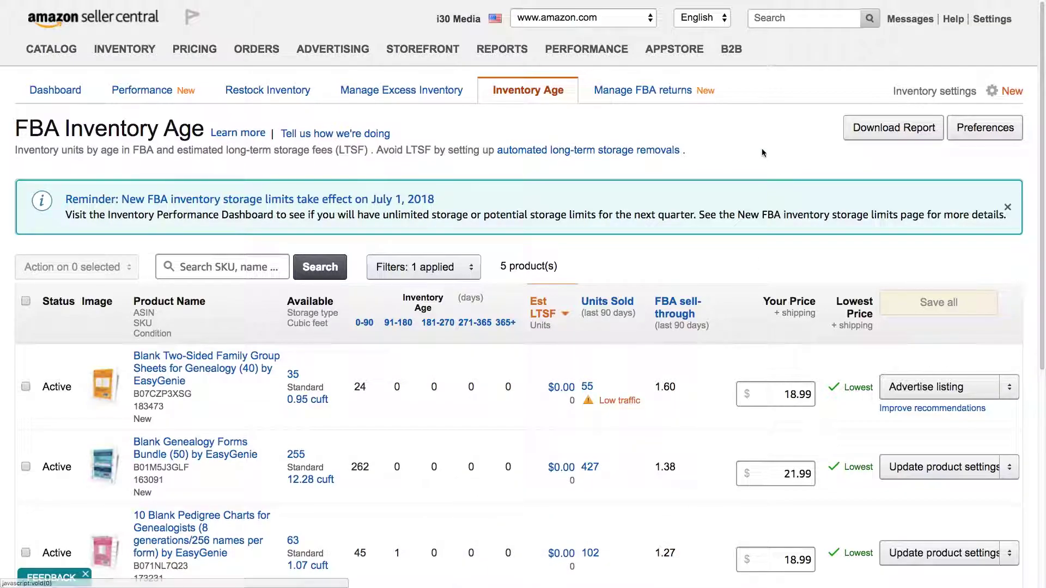
key("super+Tab")
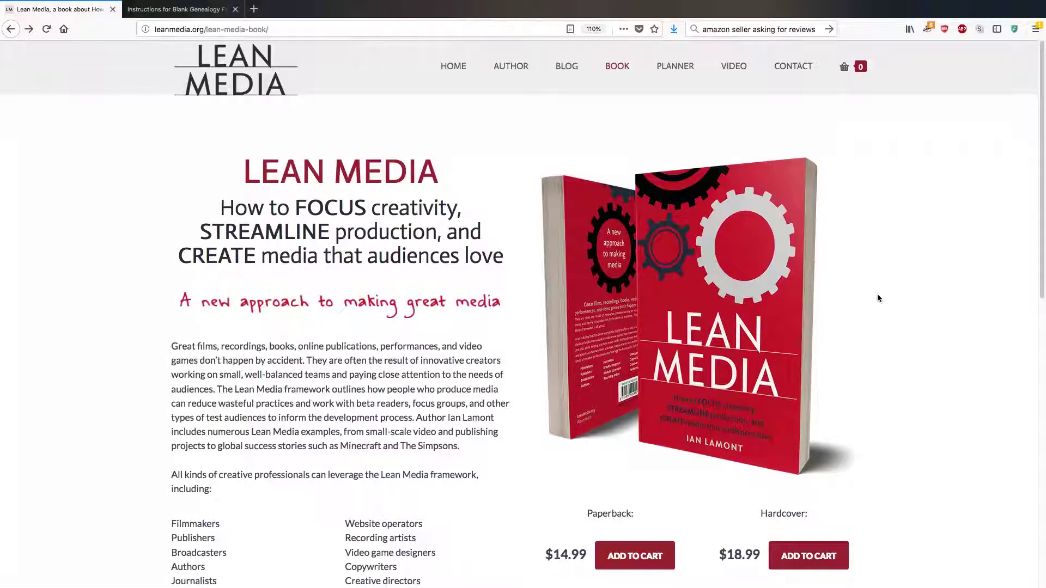